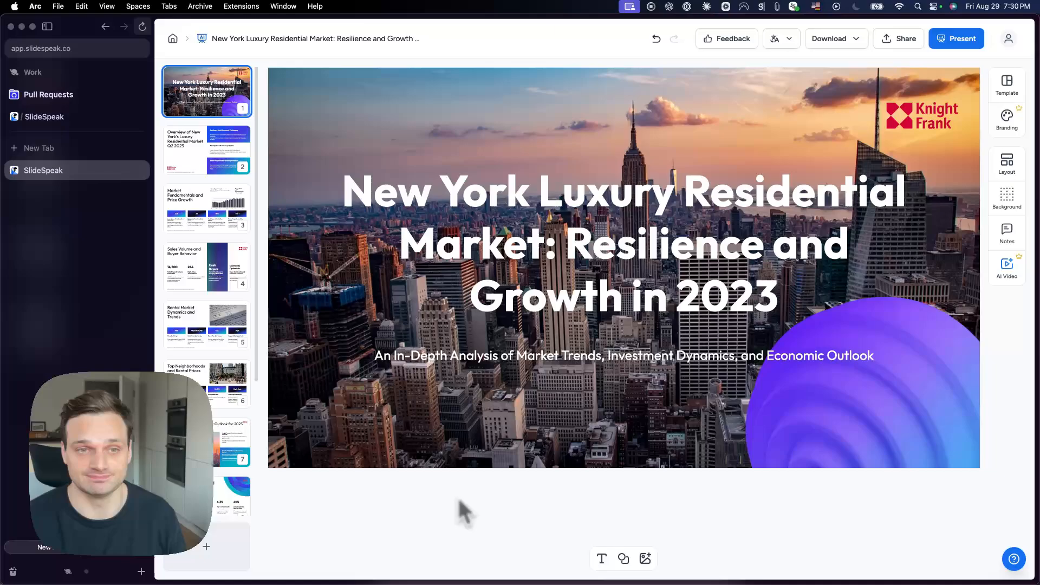
Glance at the source PDF report, then start a new AI presentation built from a document.
key("super+Tab")
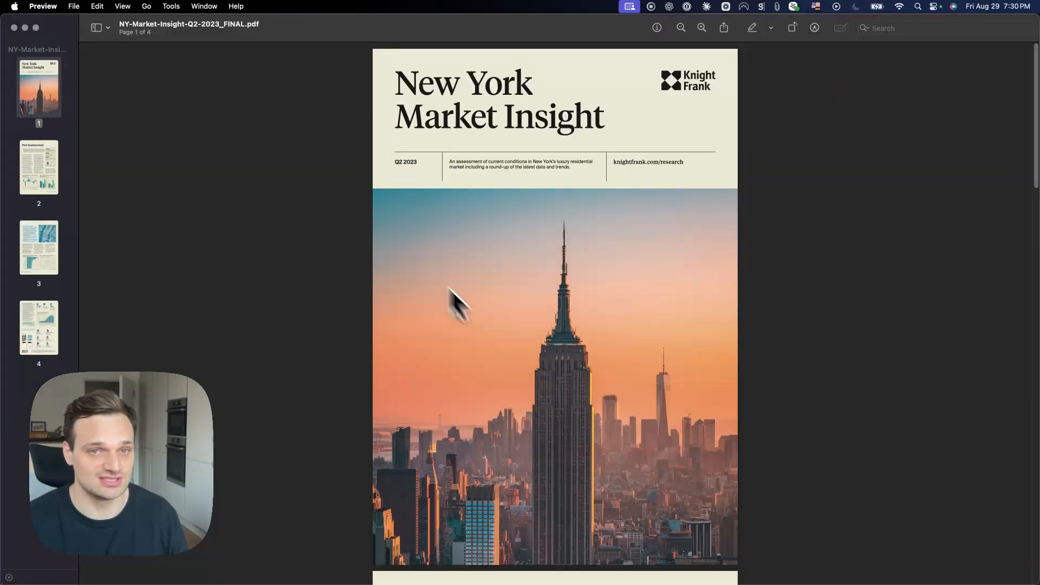
scroll(459, 365, "down", 8)
scroll(459, 382, "down", 8)
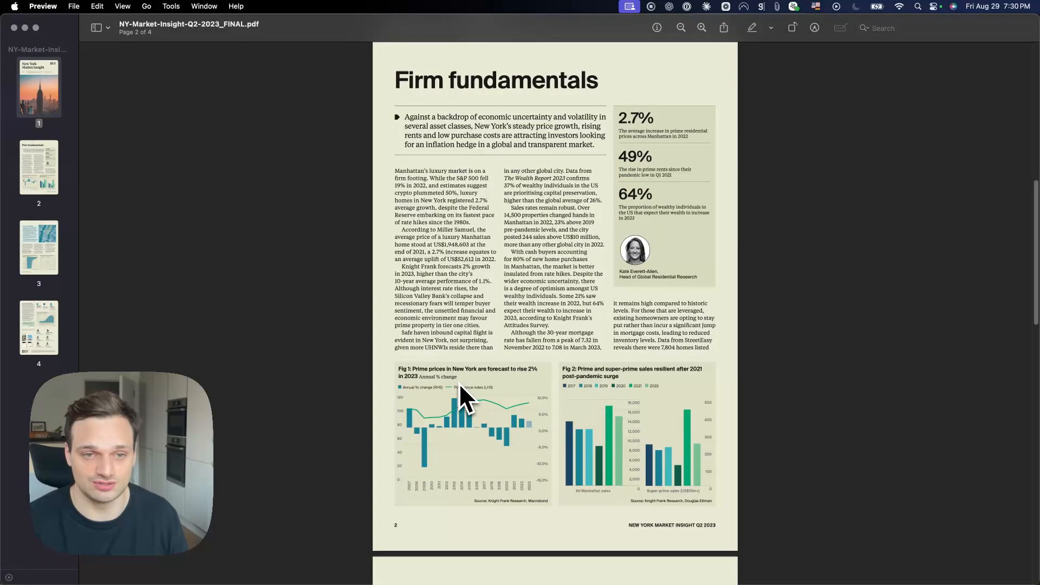
scroll(459, 383, "down", 6)
scroll(459, 382, "down", 4)
scroll(459, 382, "up", 8)
scroll(459, 383, "up", 8)
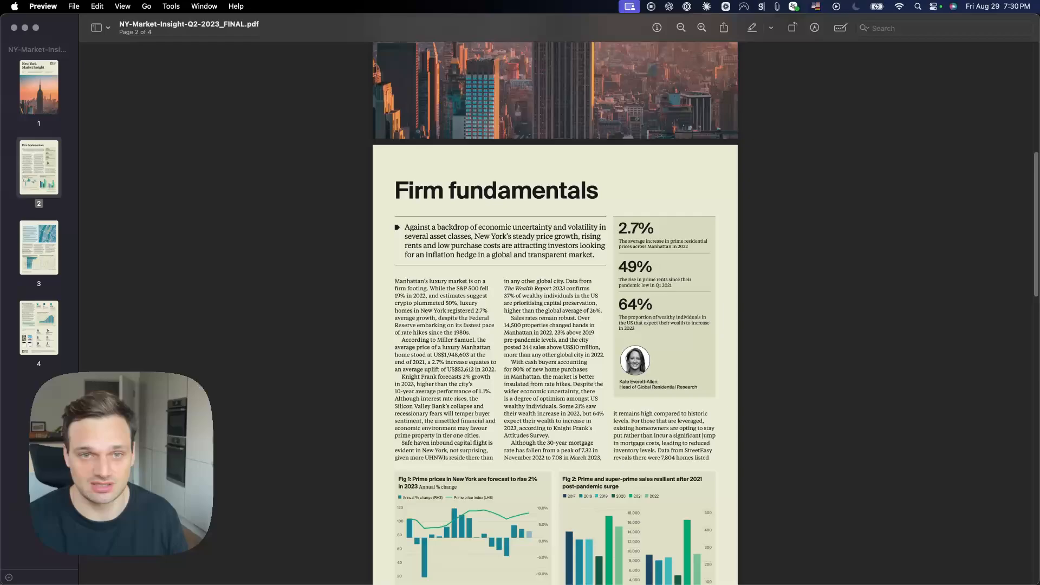
scroll(459, 383, "up", 6)
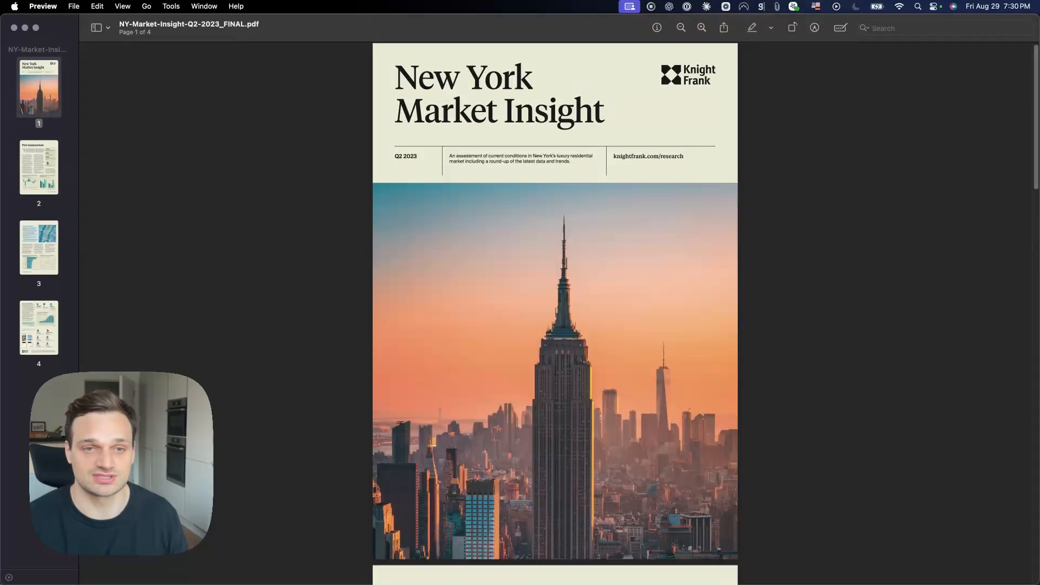
scroll(459, 383, "down", 4)
scroll(458, 383, "down", 6)
scroll(459, 382, "down", 4)
scroll(458, 382, "down", 4)
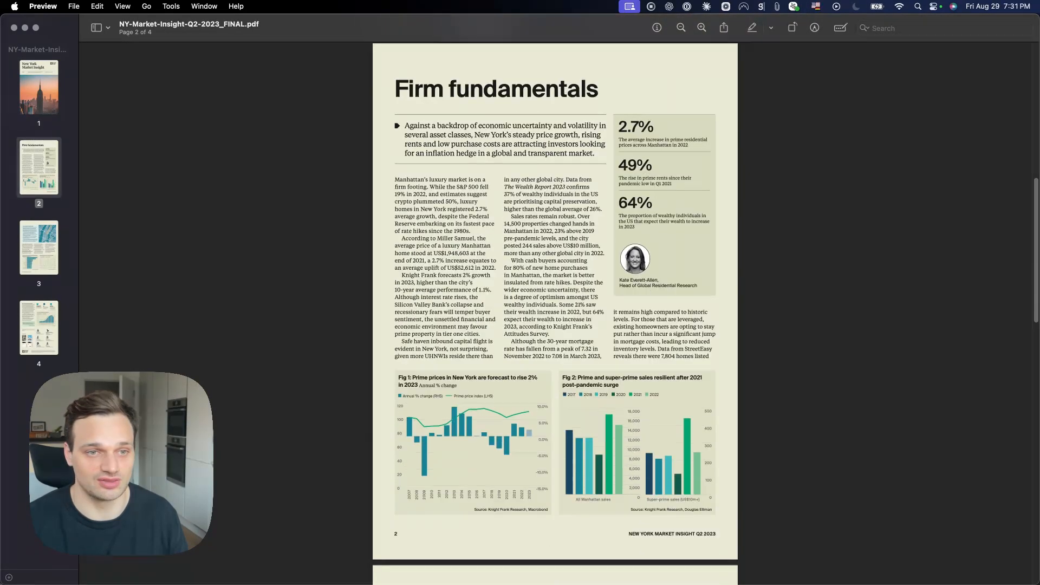
scroll(458, 382, "up", 10)
key("super+Tab")
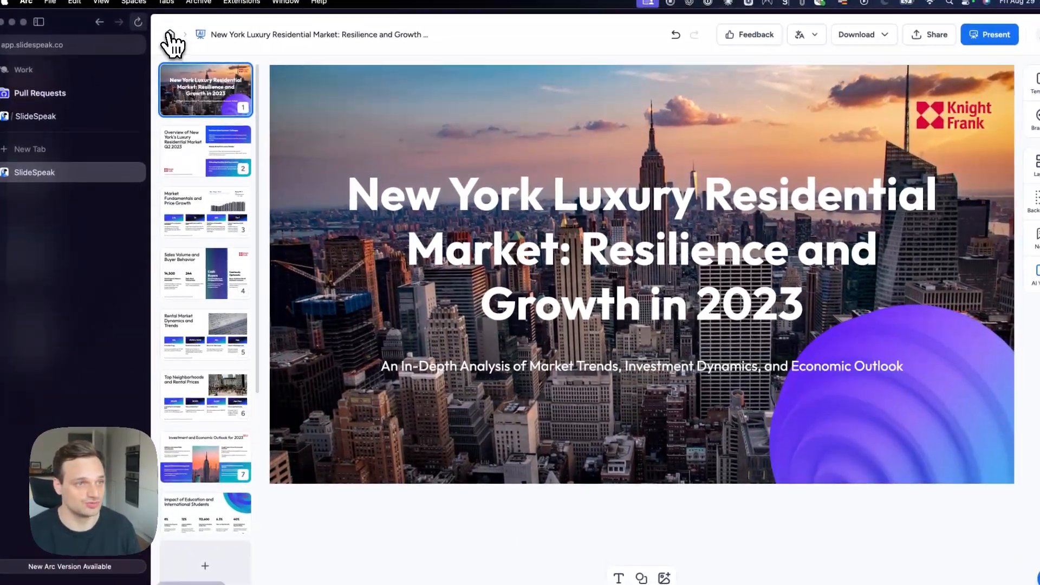
left_click(172, 34)
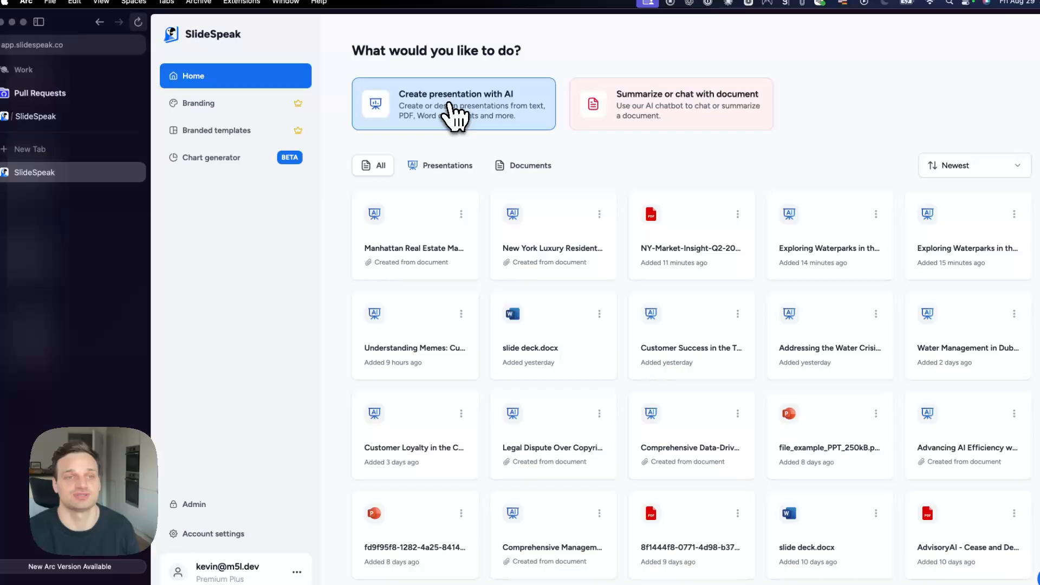
left_click(455, 114)
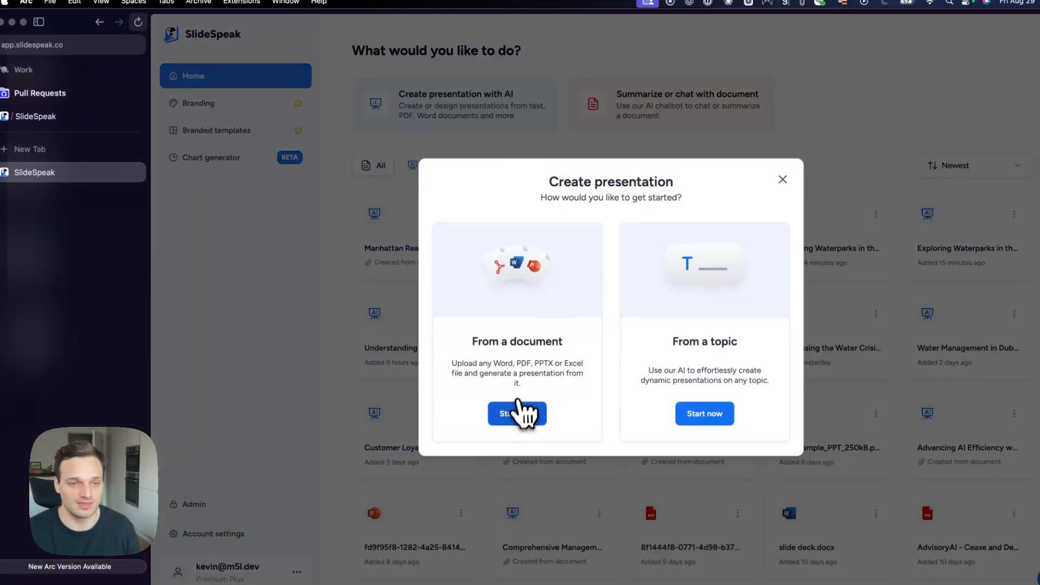
left_click(517, 414)
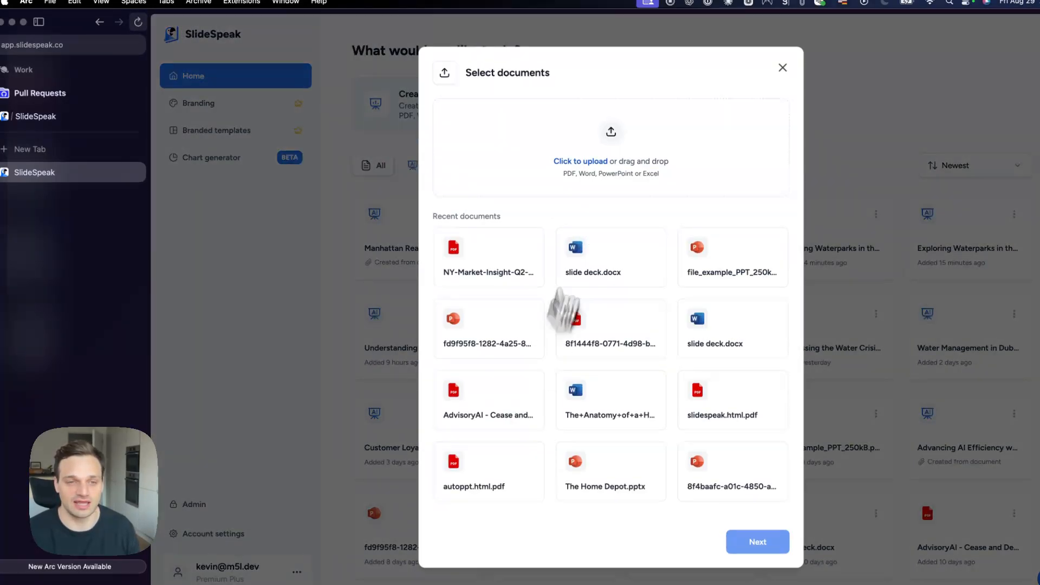
Upload NY-Market-Insight-Q2-2023_FINAL.pdf from the Downloads PDF folder as the source.
left_click(585, 171)
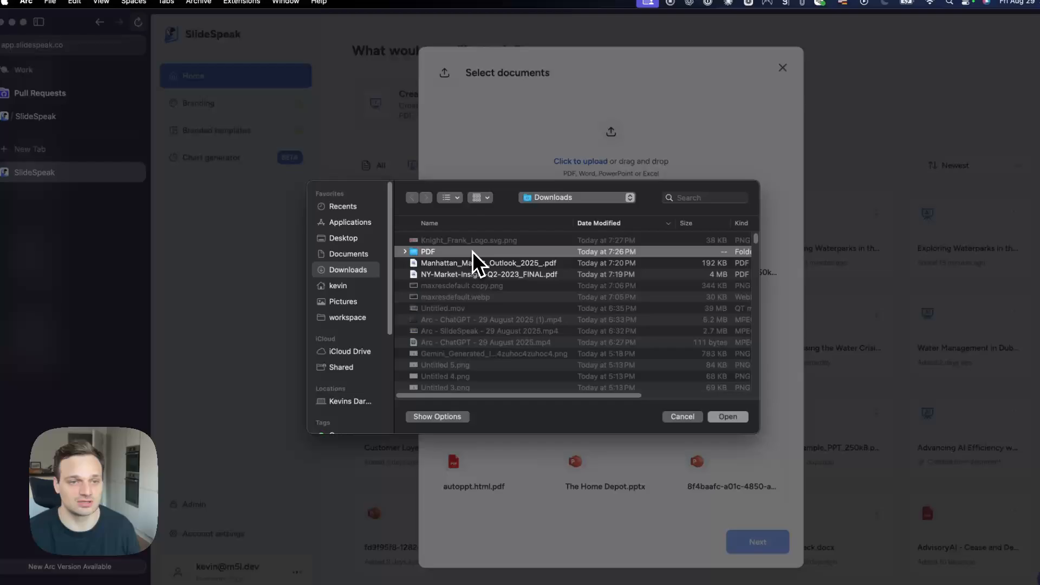
double_click(455, 251)
key("space")
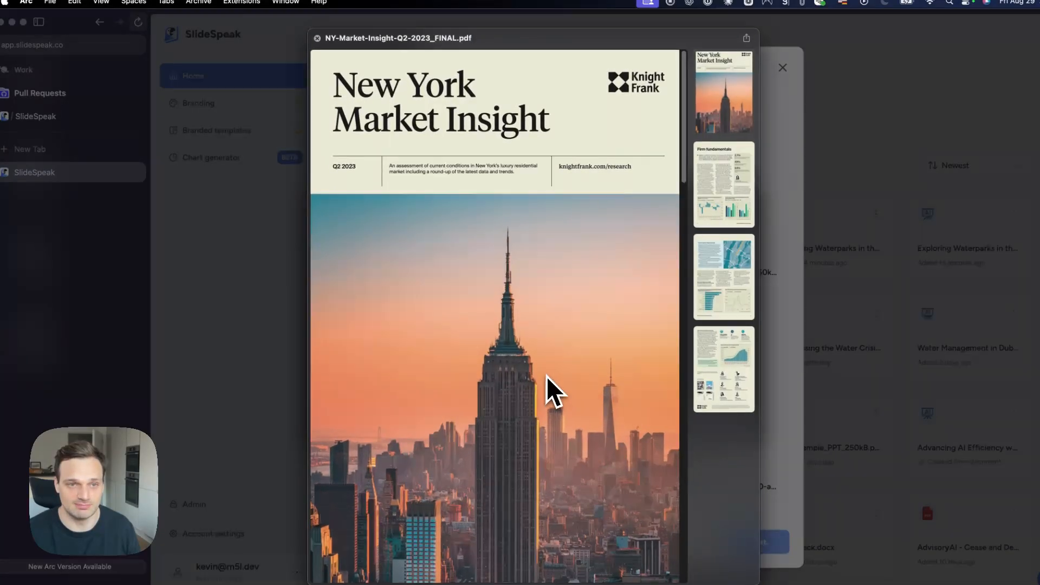
scroll(553, 390, "down", 5)
key("space")
double_click(478, 241)
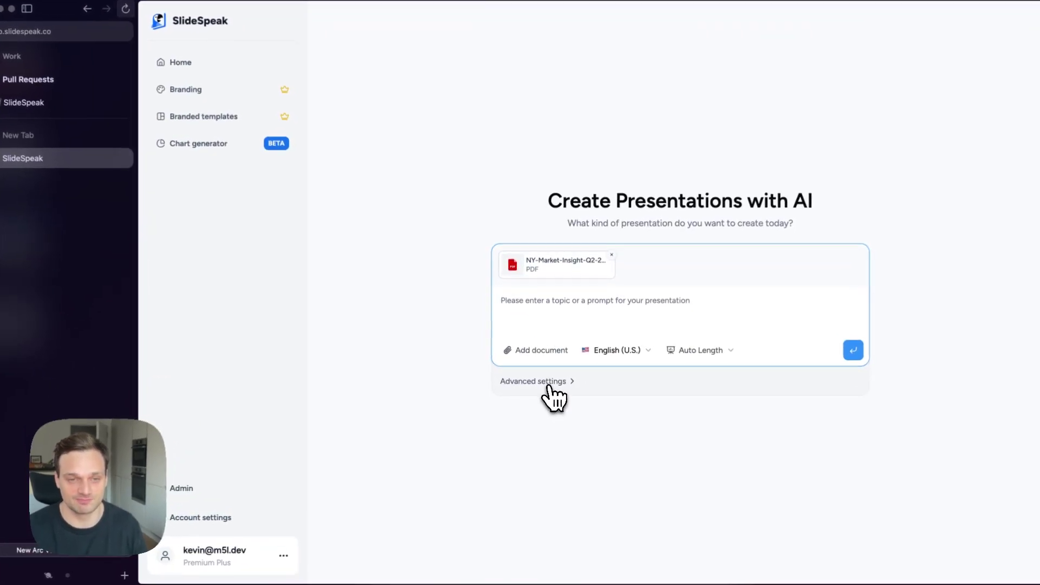
Review the advanced generation options and submit the report to draft the outline.
left_click(537, 381)
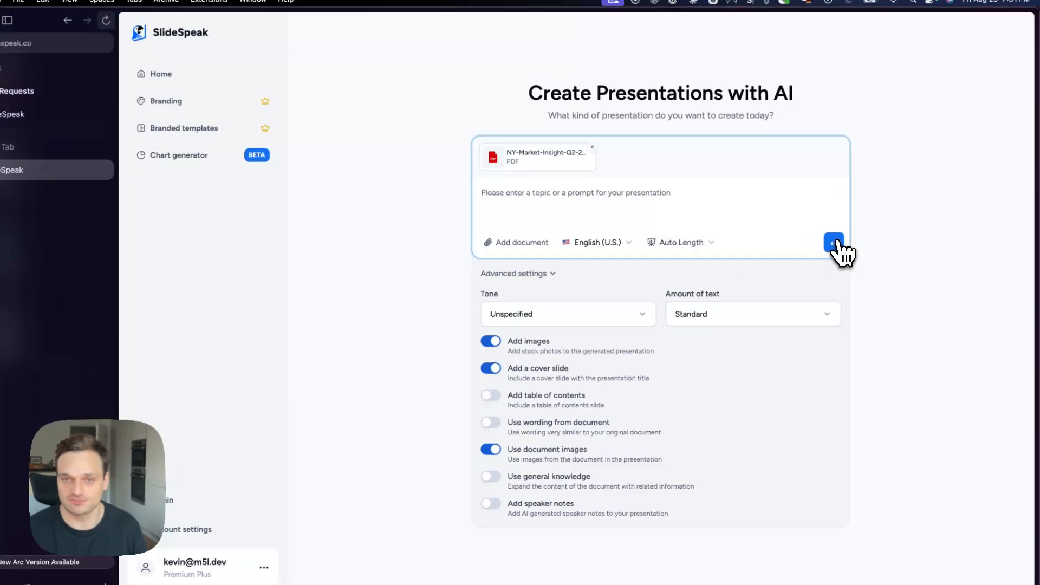
left_click(842, 241)
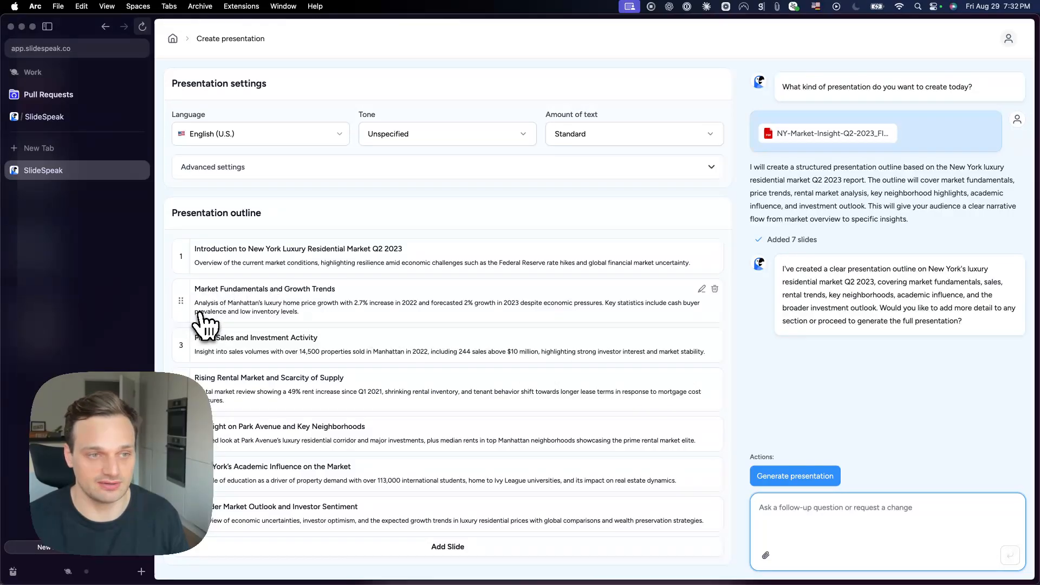
Move Market Fundamentals and Growth Trends below Prime Sales and Investment Activity.
left_click_drag(181, 301, 180, 349)
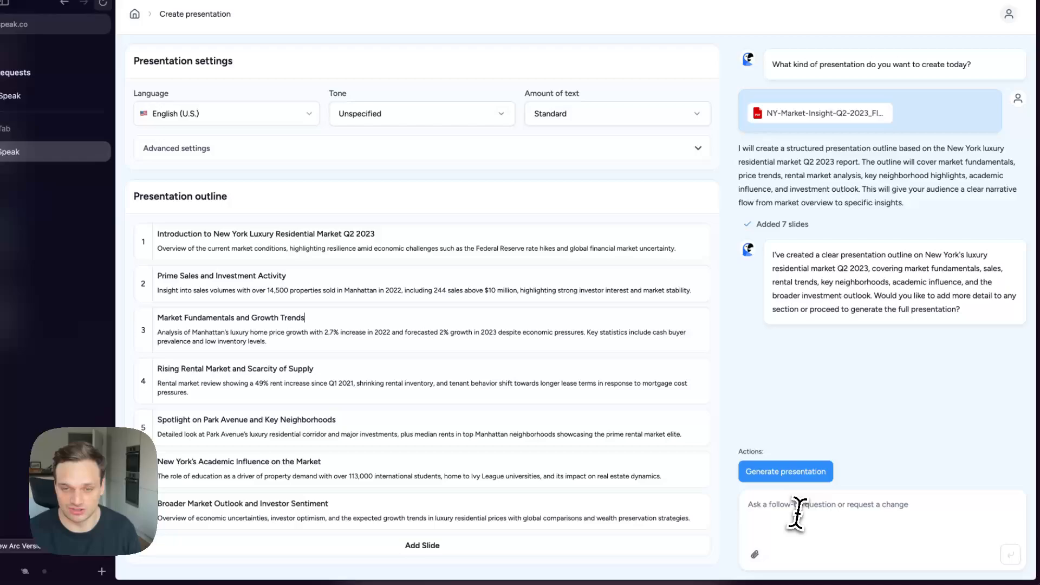
left_click(861, 513)
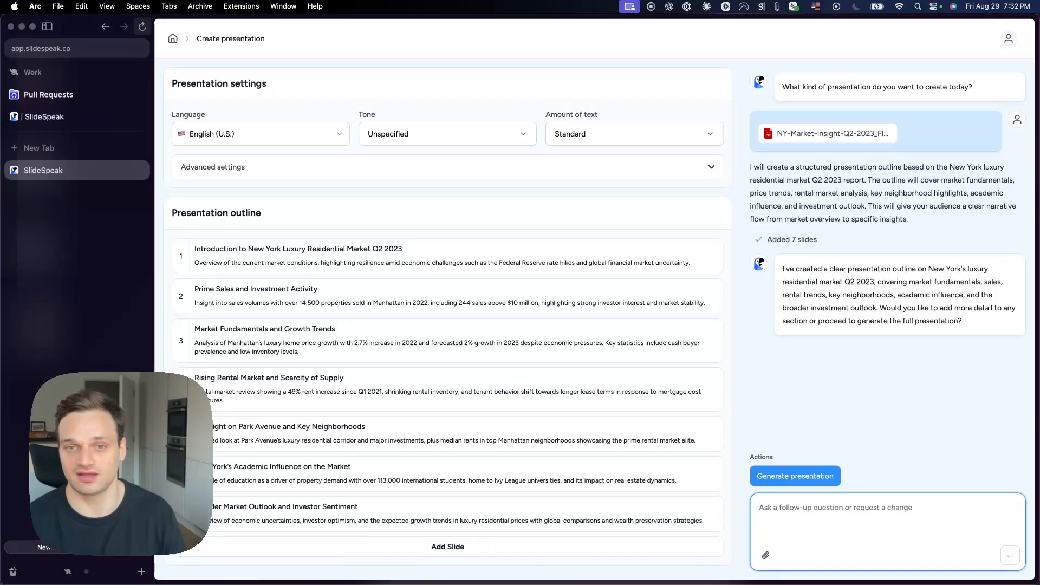
type("C")
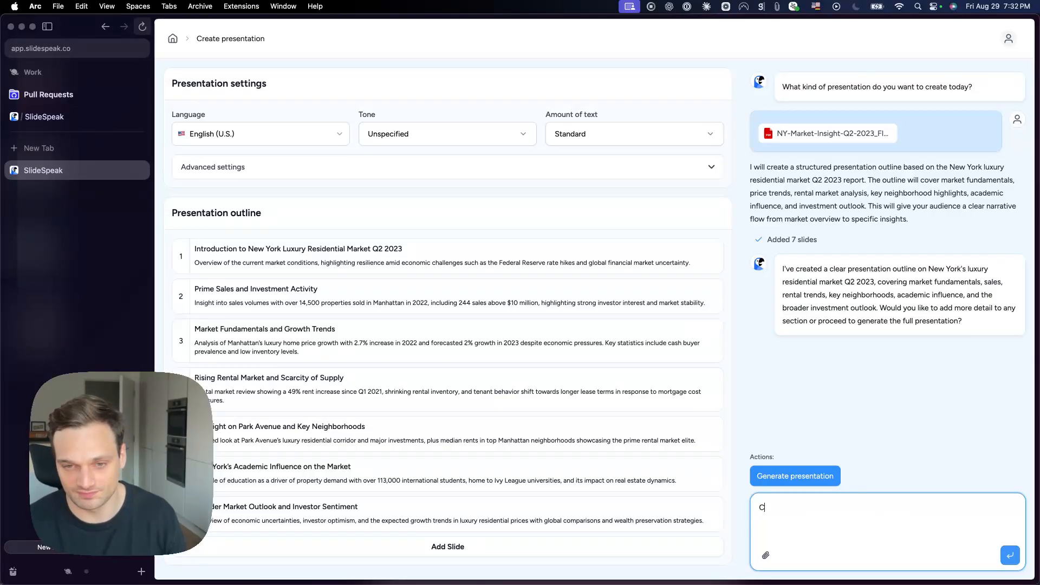
type("an you a conclusion slide at th")
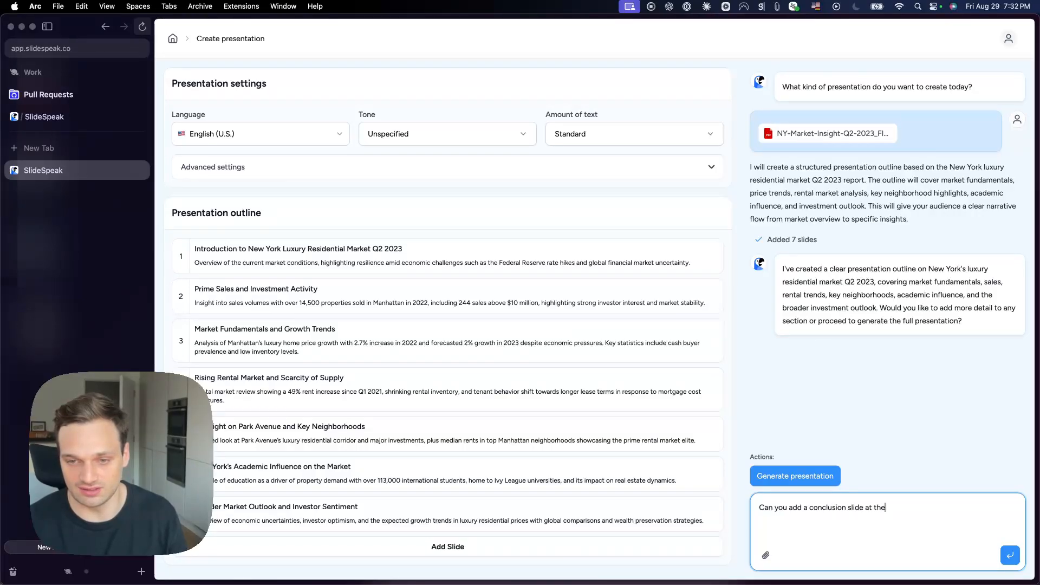
type(" end.")
Ask the chat assistant to add a Conclusion and Key Takeaways slide at the end.
key("Return")
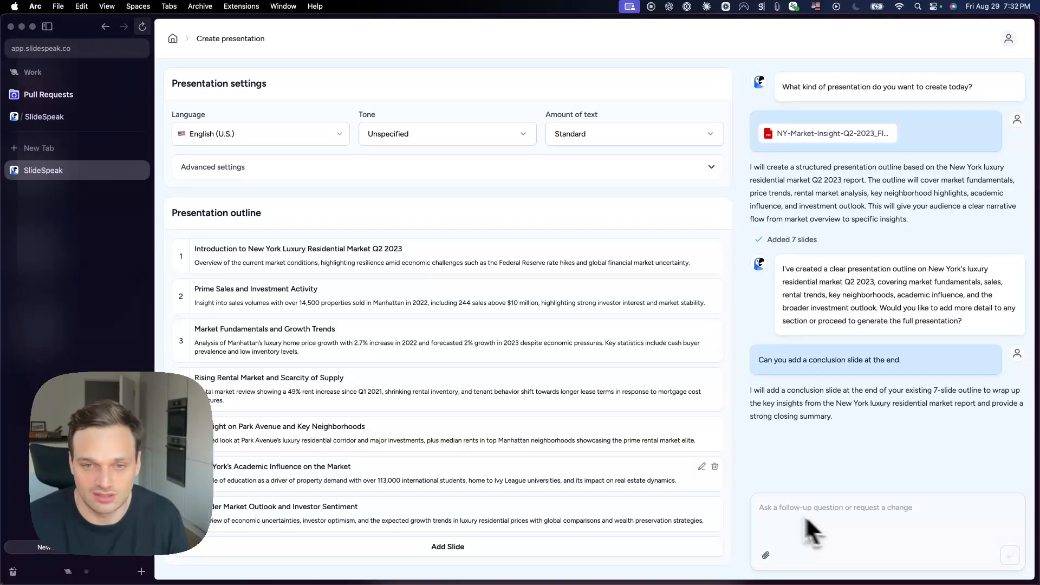
scroll(602, 464, "down", 2)
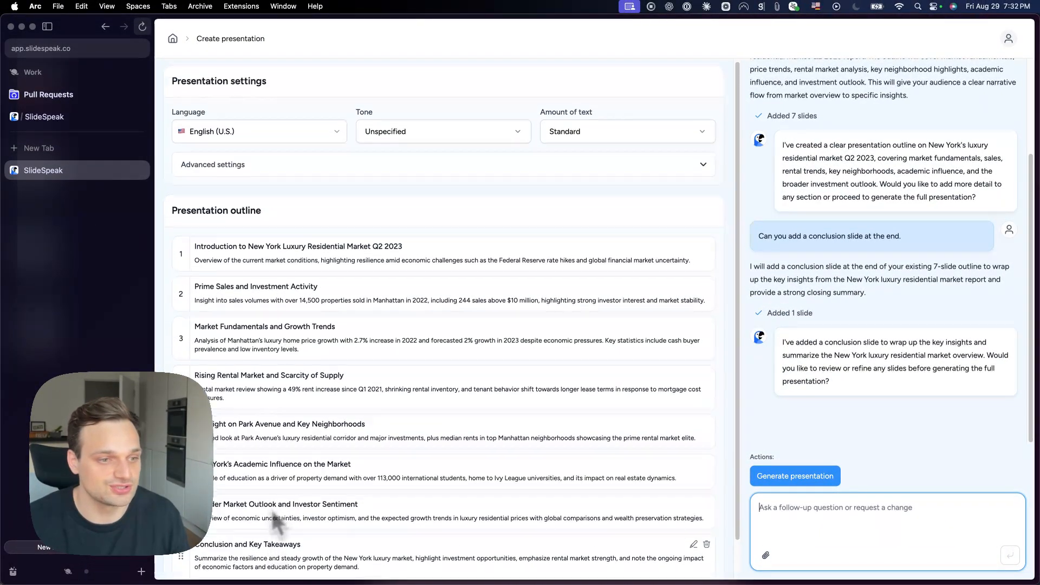
scroll(276, 488, "up", 1)
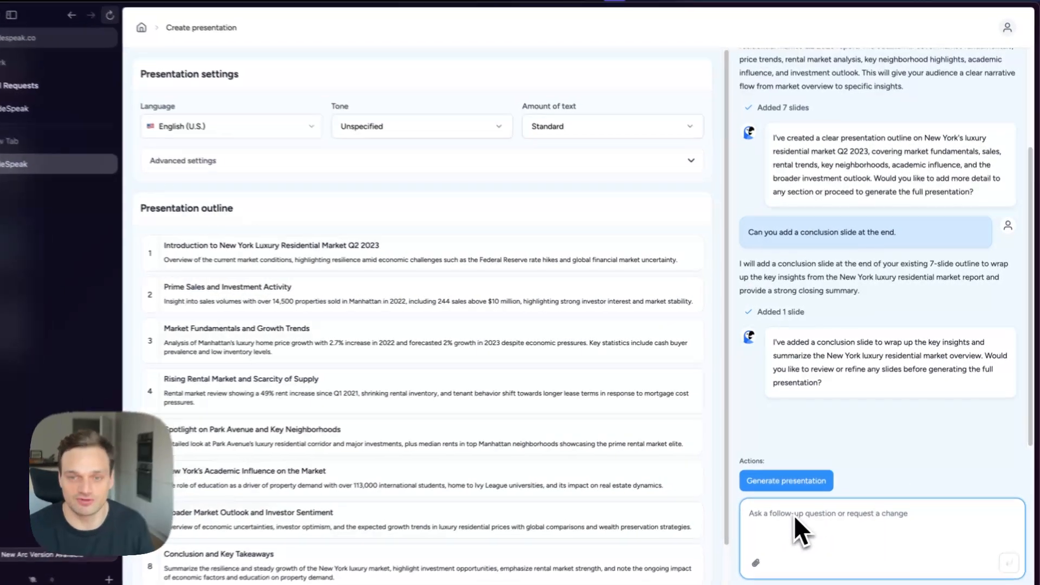
key("Return")
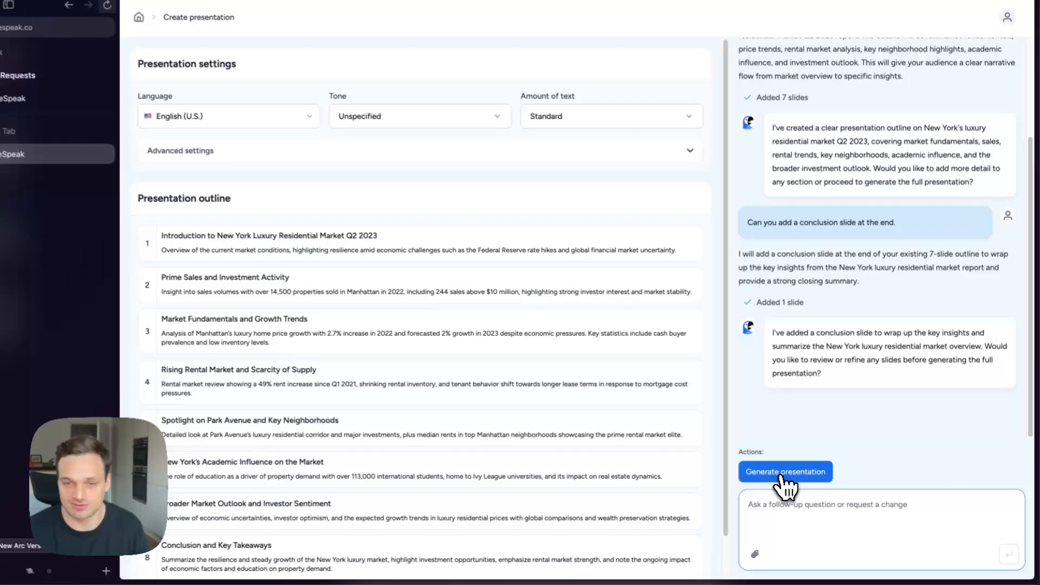
Generate the full eight-slide deck from the outline.
left_click(795, 480)
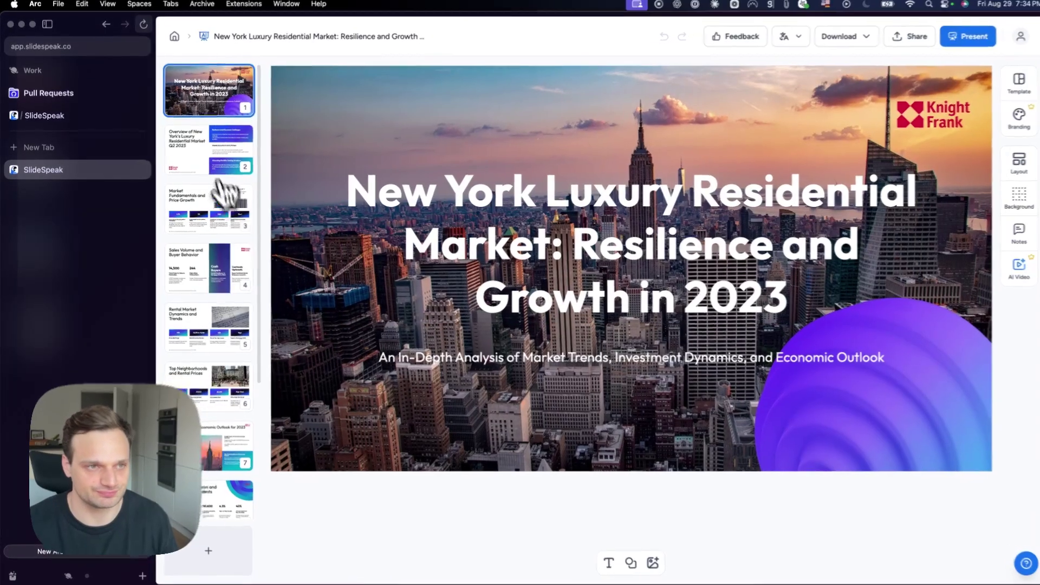
Review the Overview, Market Fundamentals and Sales Volume slides, selecting the Knight Frank logo.
left_click(210, 151)
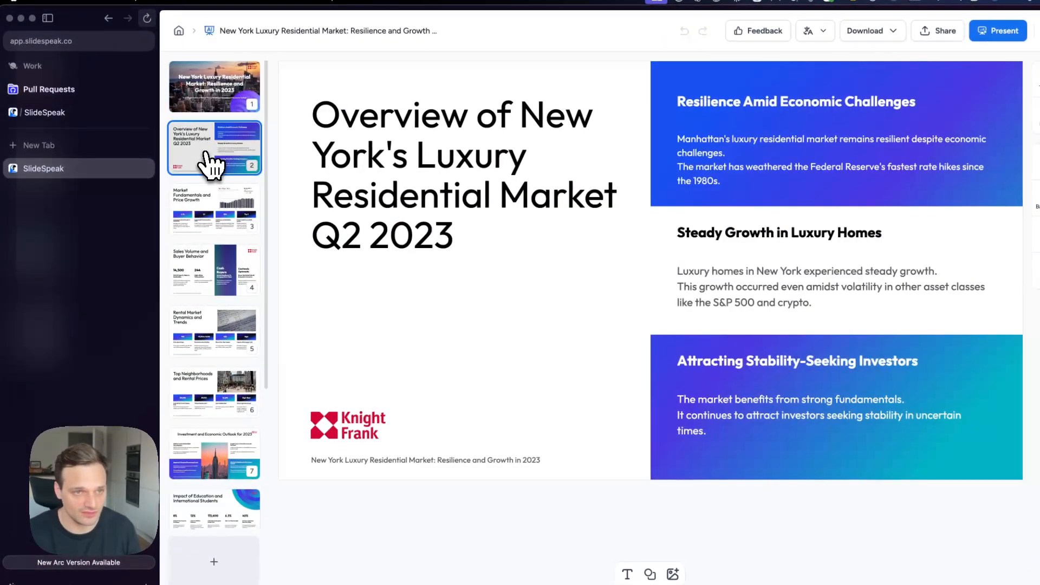
left_click(213, 210)
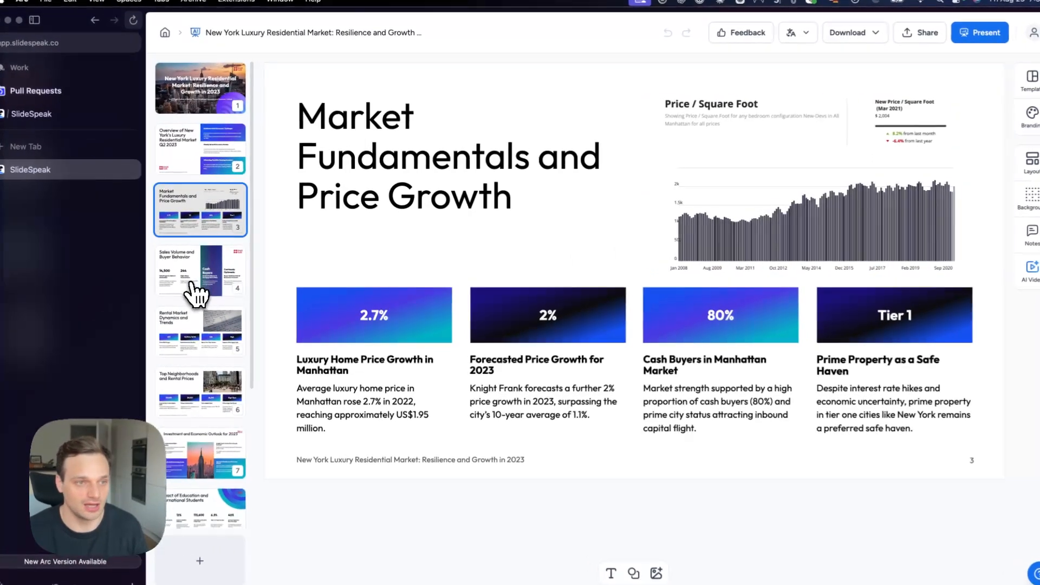
left_click(236, 268)
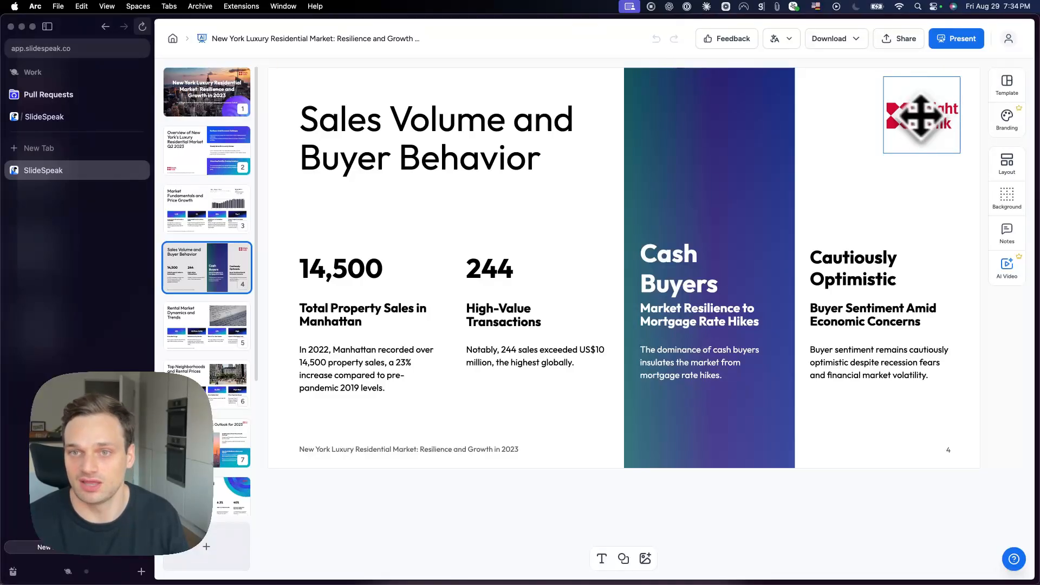
left_click(920, 118)
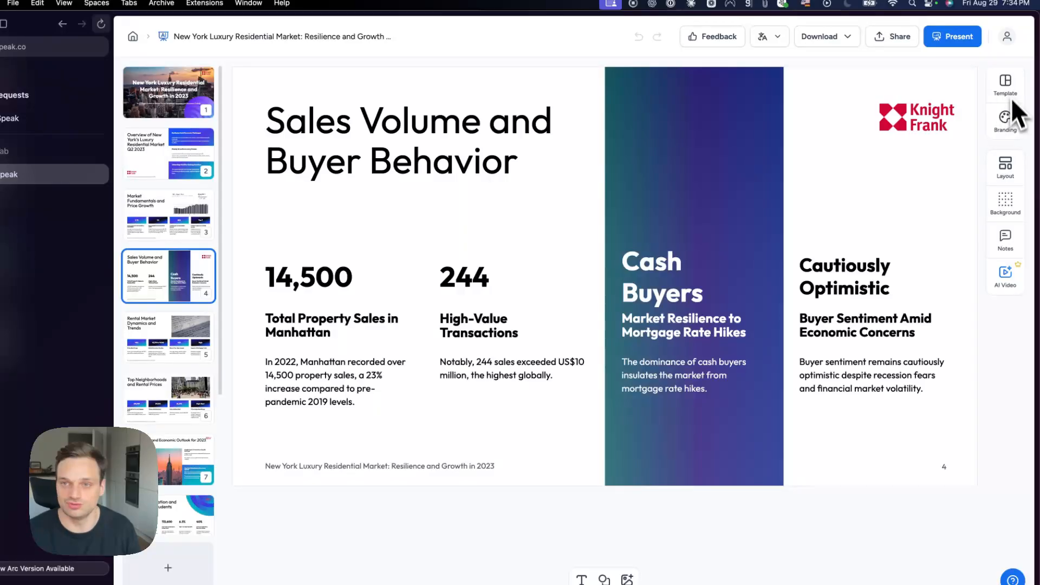
Try an alternative Big Number layout for the sales slide and revert to the original.
left_click(1005, 166)
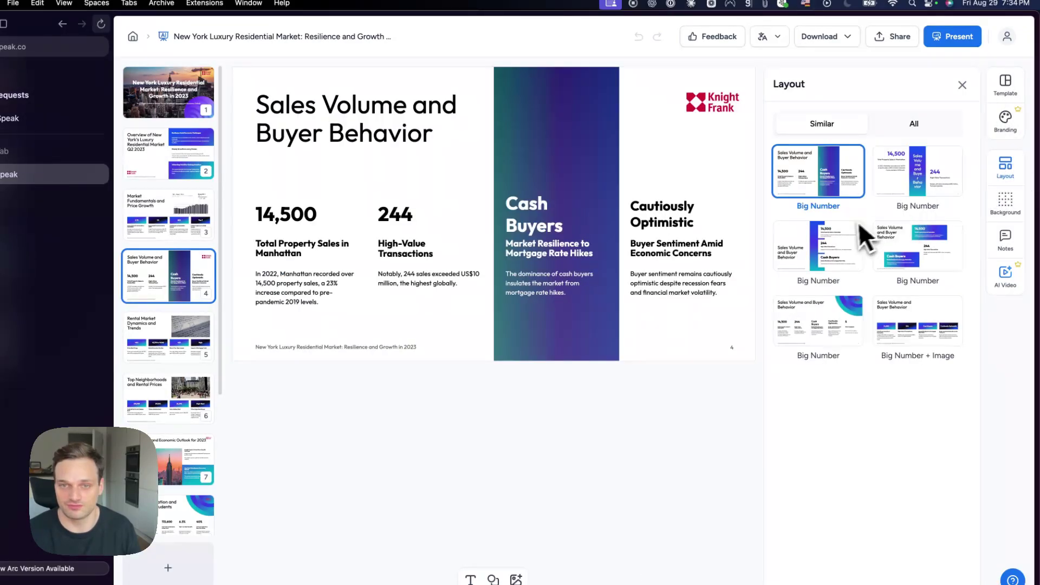
left_click(822, 258)
left_click(828, 166)
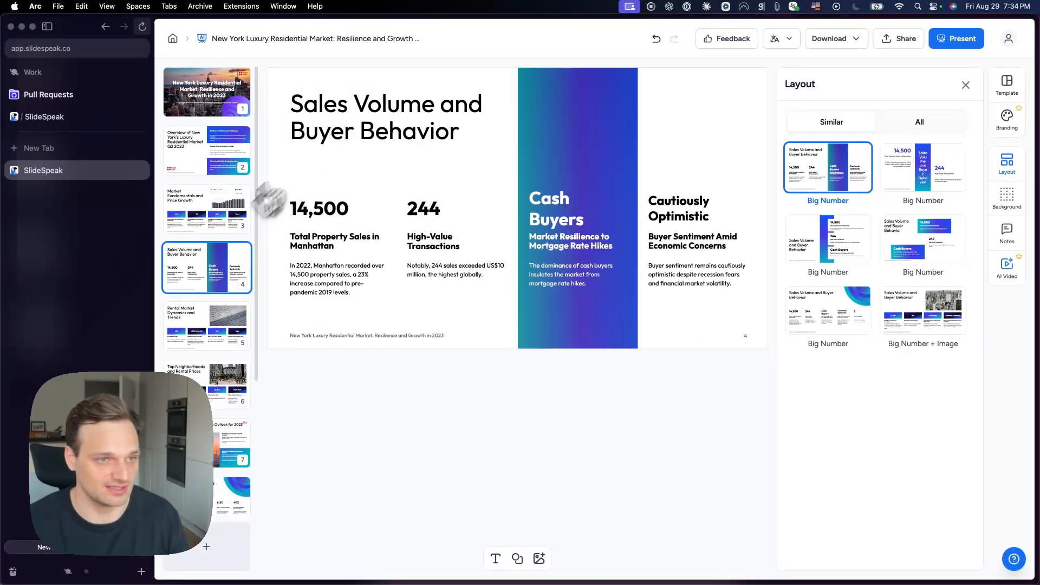
Inspect the Rental Market Dynamics slide's text blocks and select its rent document photo.
left_click(206, 325)
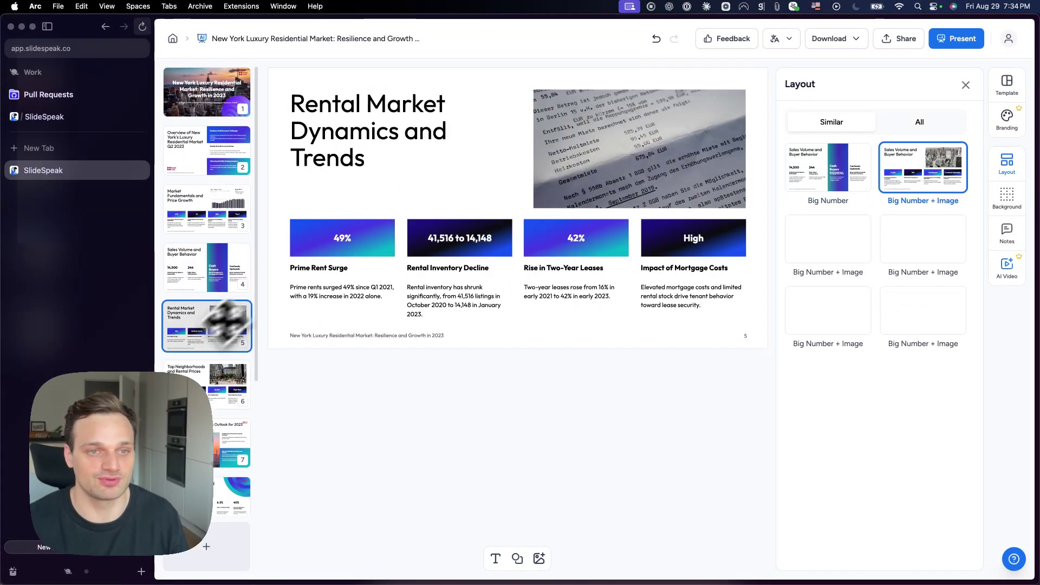
left_click(350, 142)
left_click(358, 295)
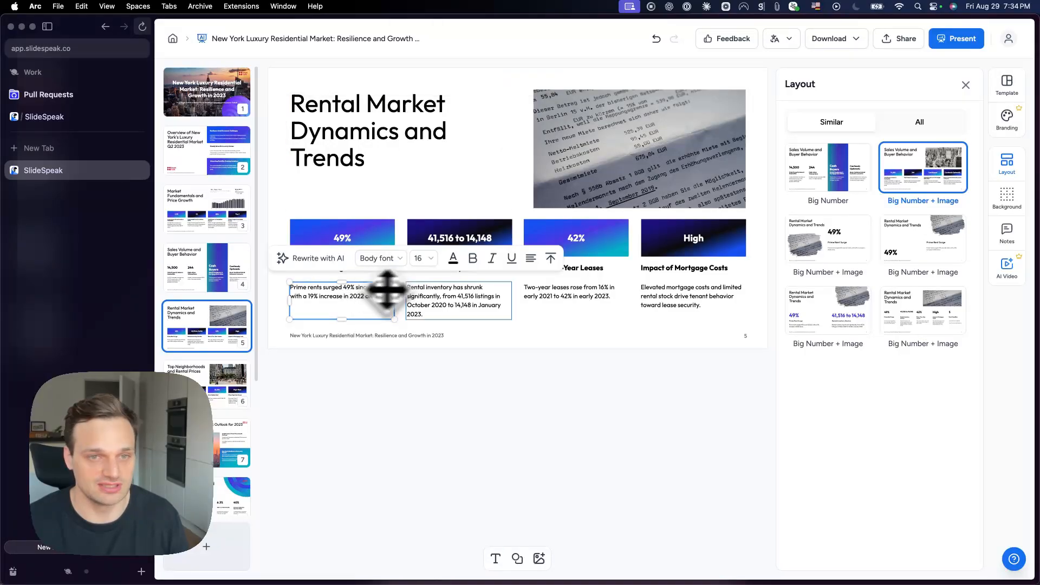
left_click(454, 296)
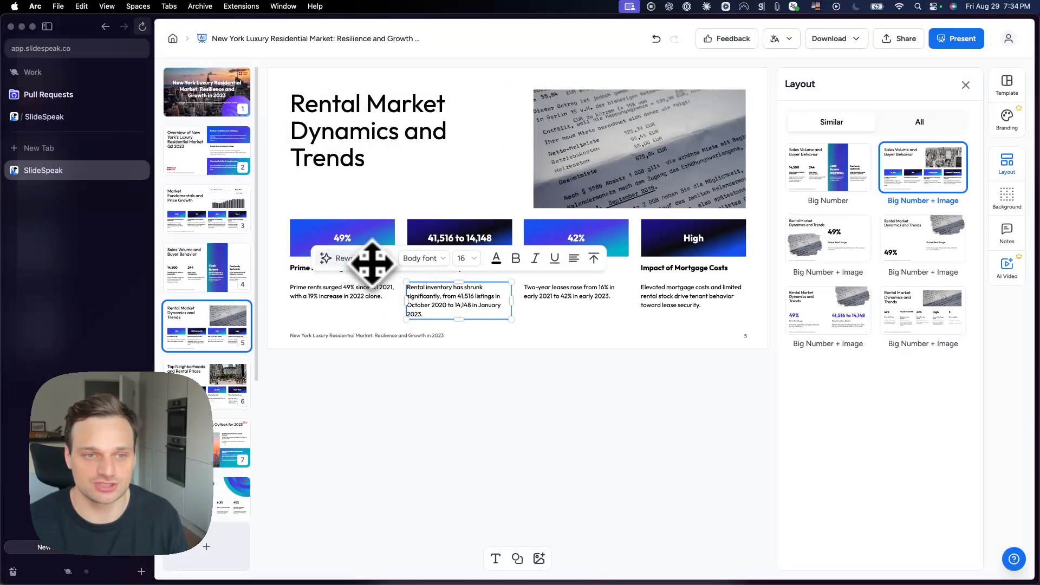
left_click(642, 138)
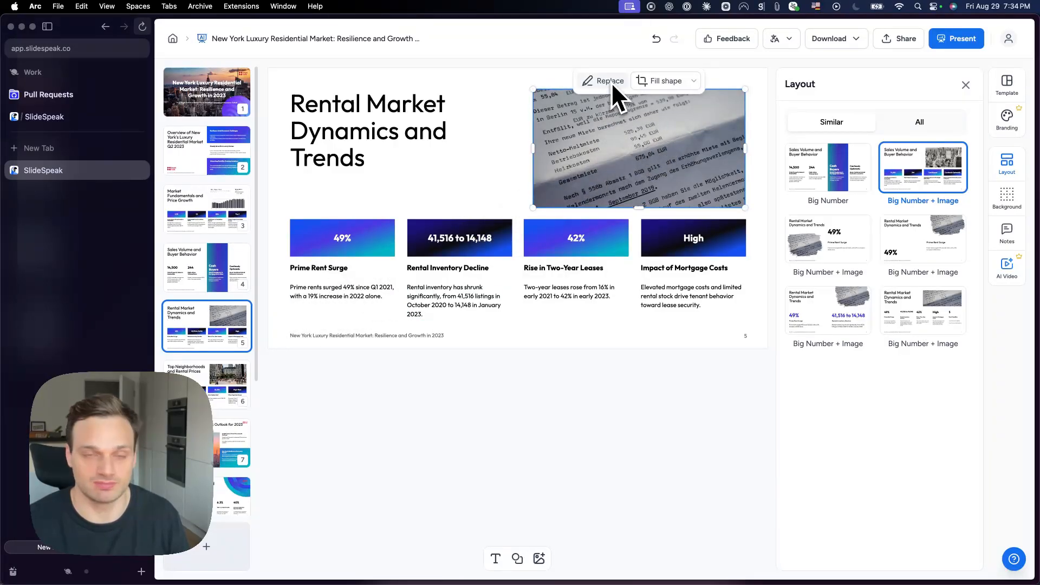
Browse the image replacement and AI image options without changes, then show export choices.
left_click(609, 86)
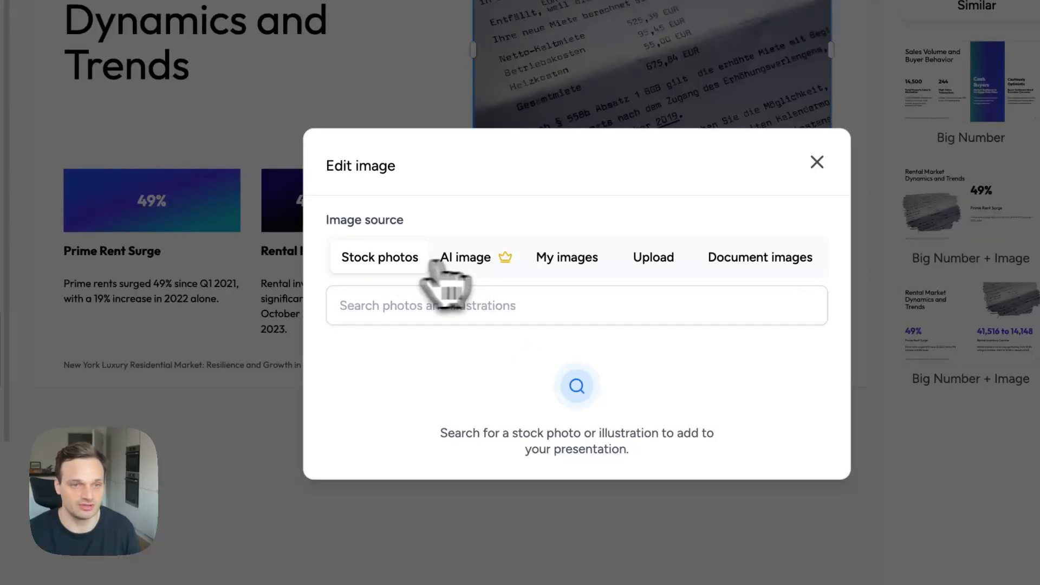
left_click(483, 257)
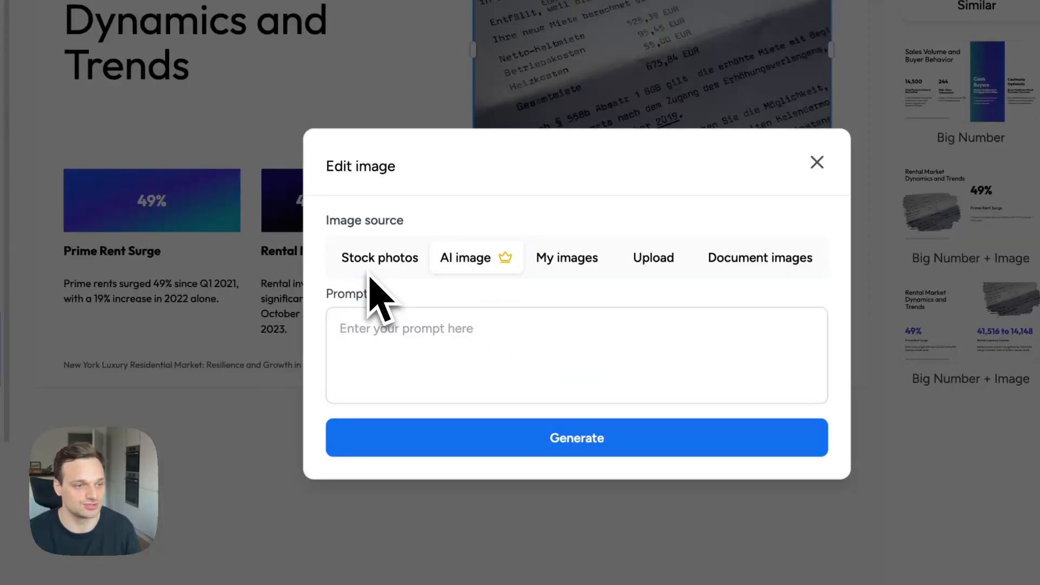
left_click(816, 162)
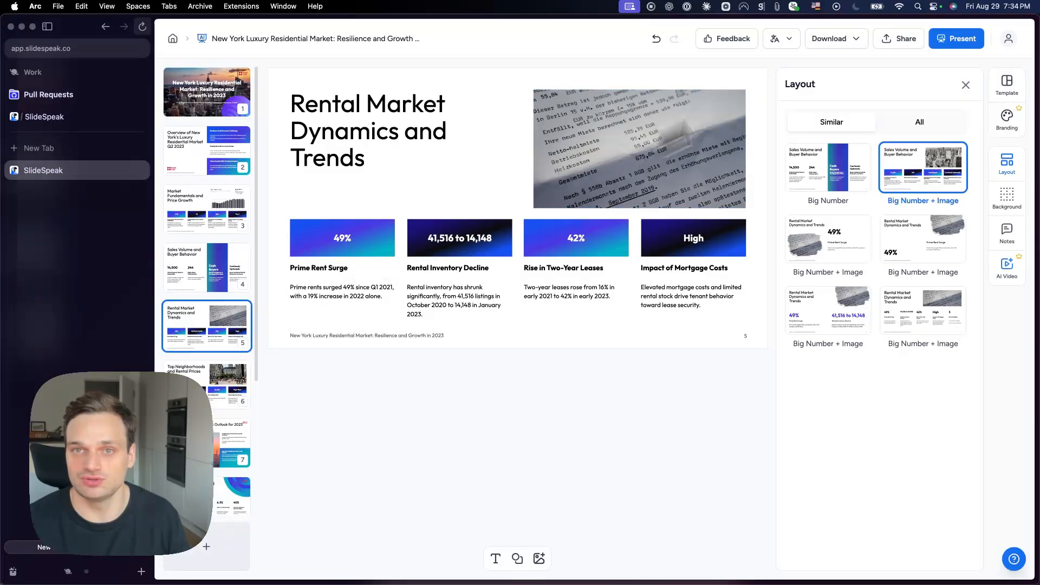
left_click(834, 38)
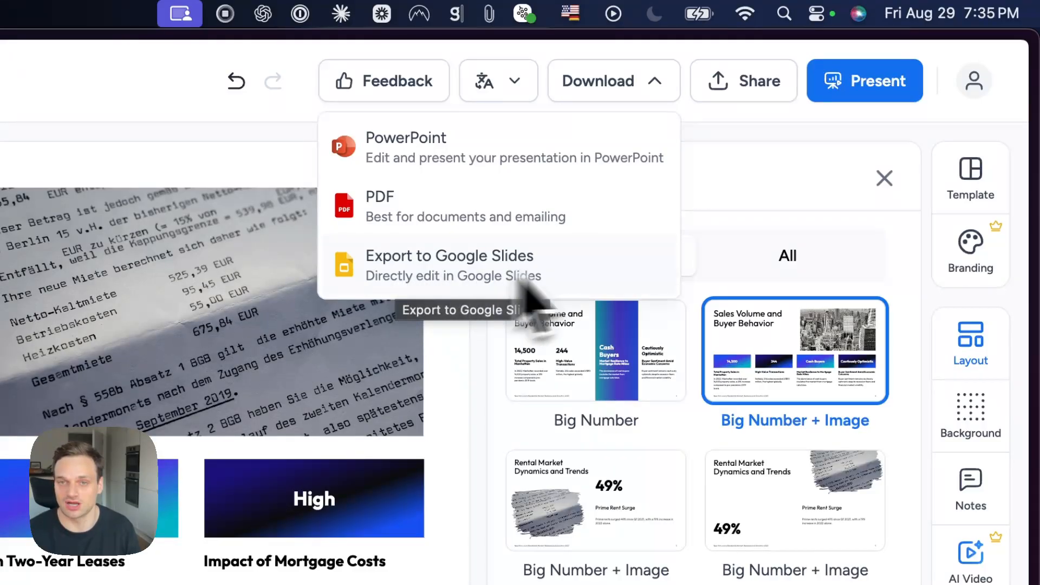
Dismiss the export list and return to the New York Luxury Residential Market title slide.
left_click(761, 213)
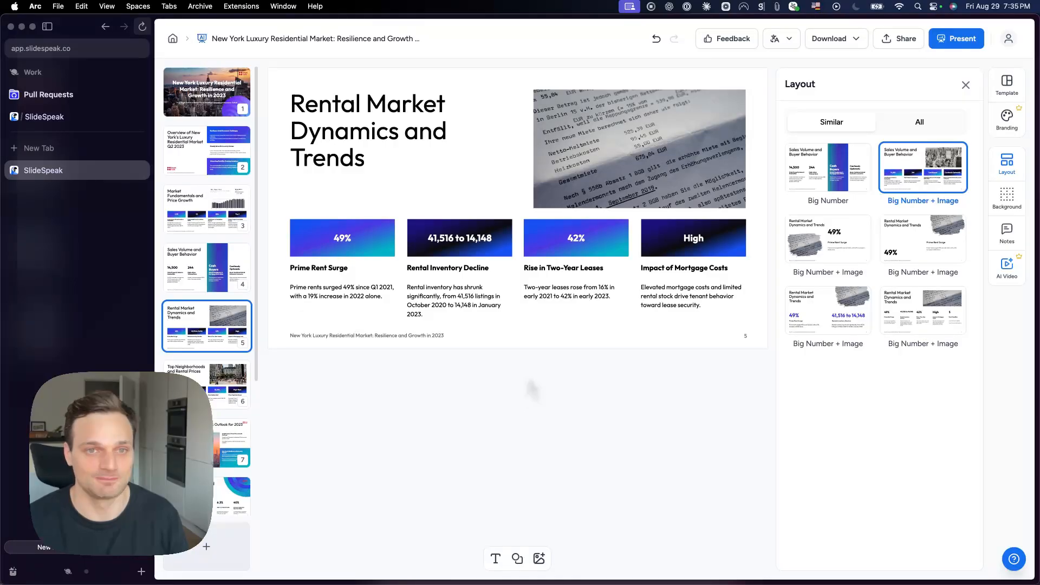
left_click(207, 93)
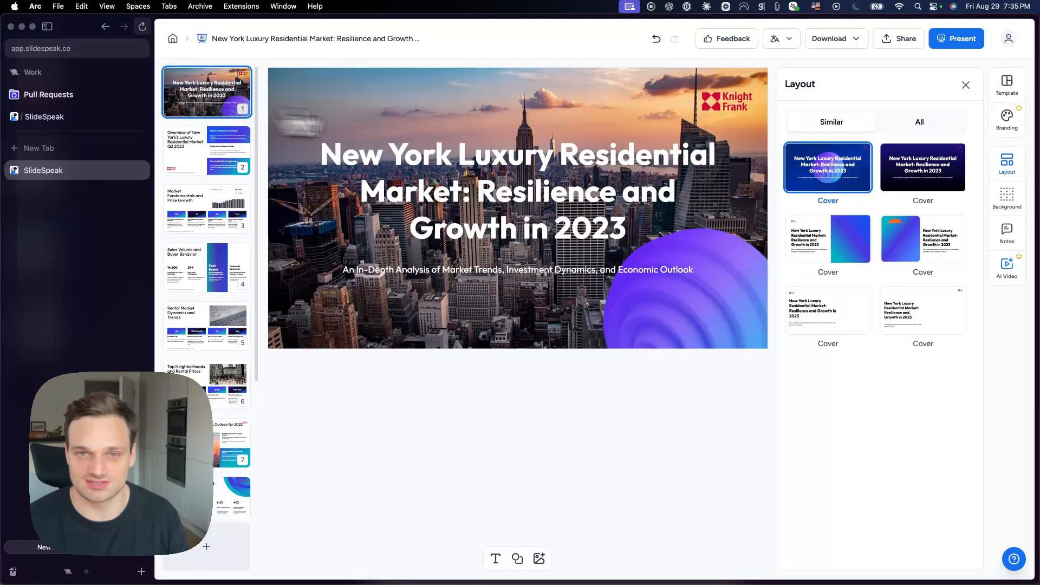